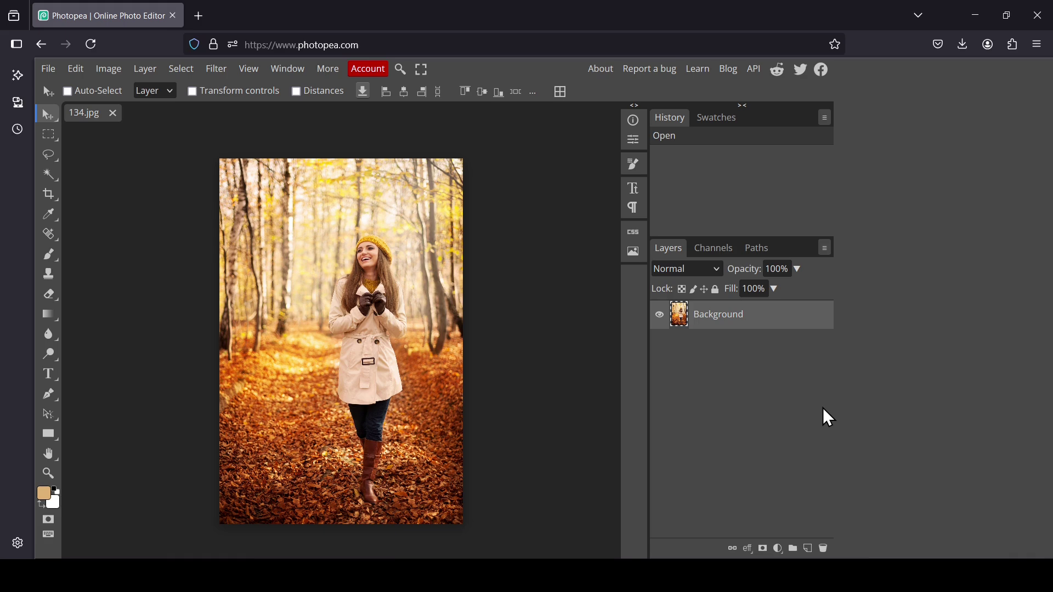
Show the Swatches panel from the Window menu in place of History.
click(292, 73)
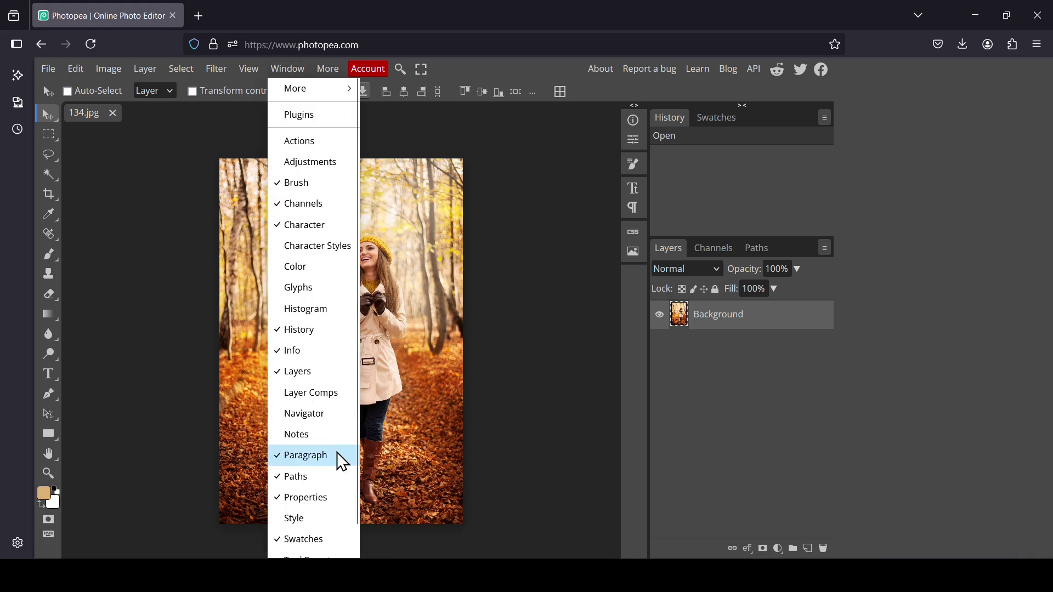
click(307, 539)
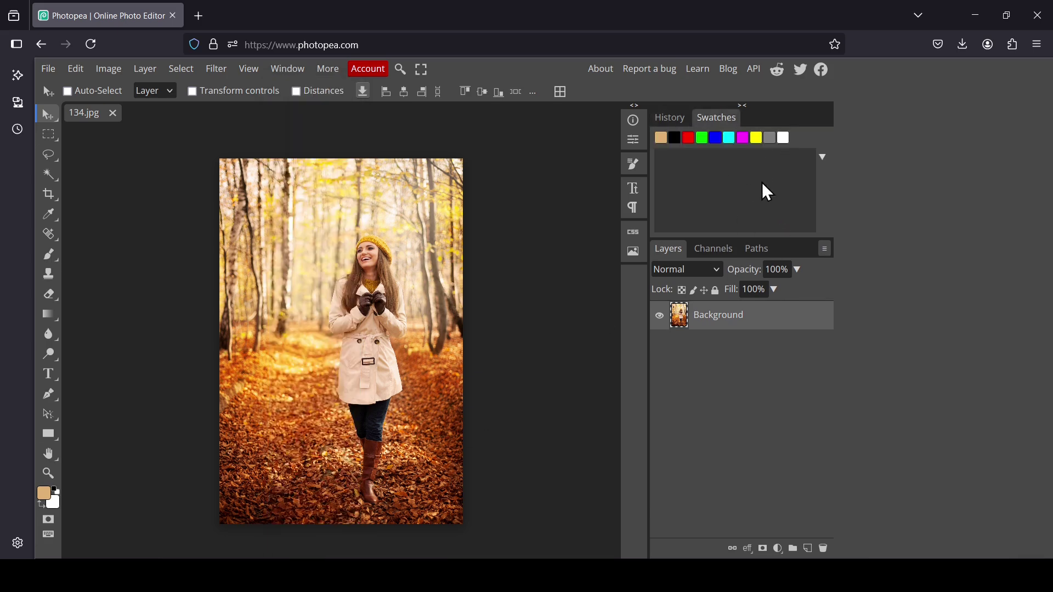
click(822, 157)
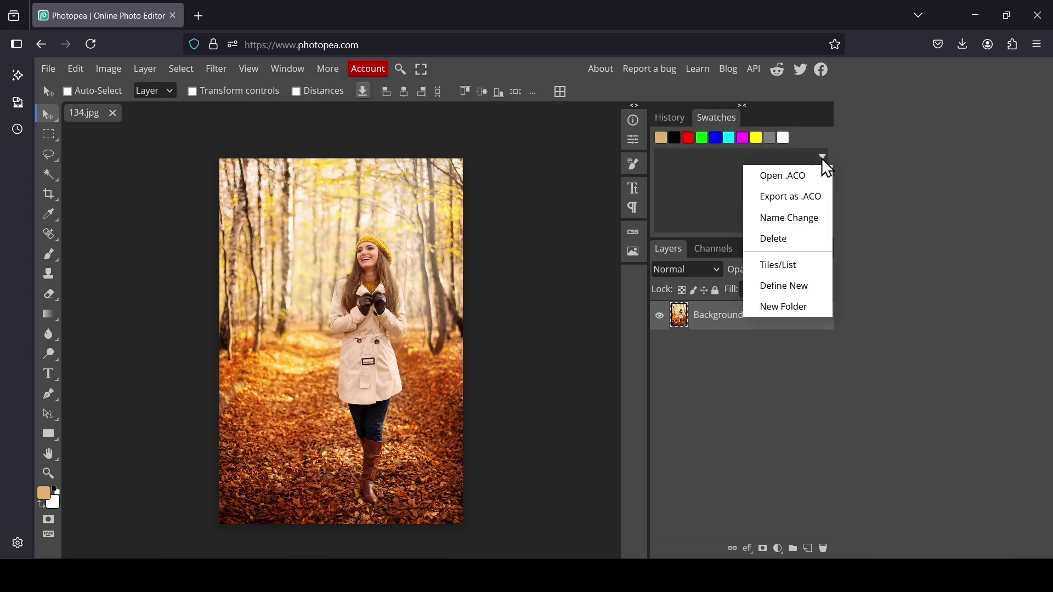
click(681, 183)
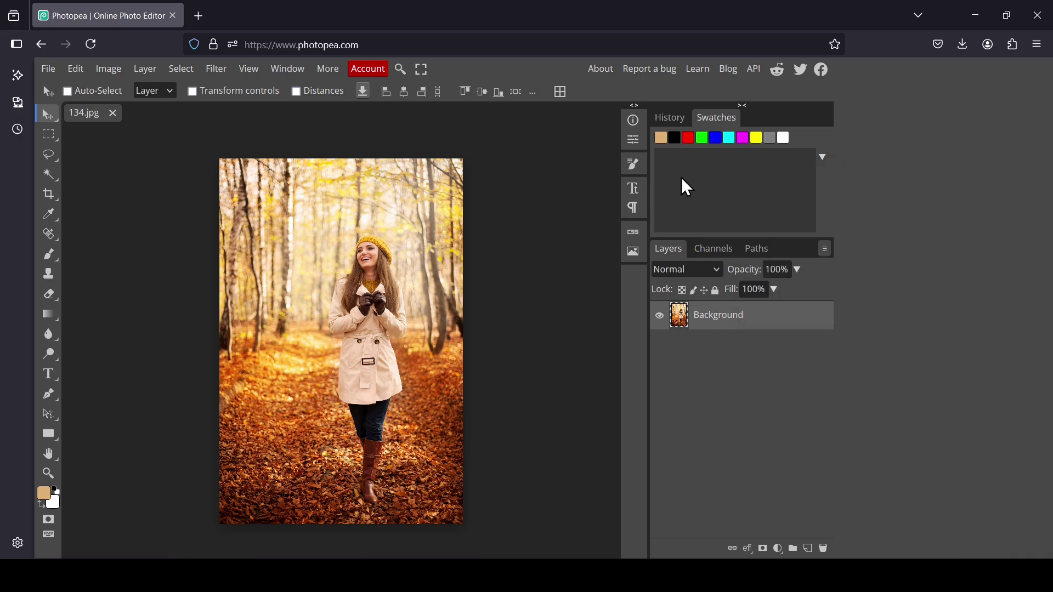
click(286, 71)
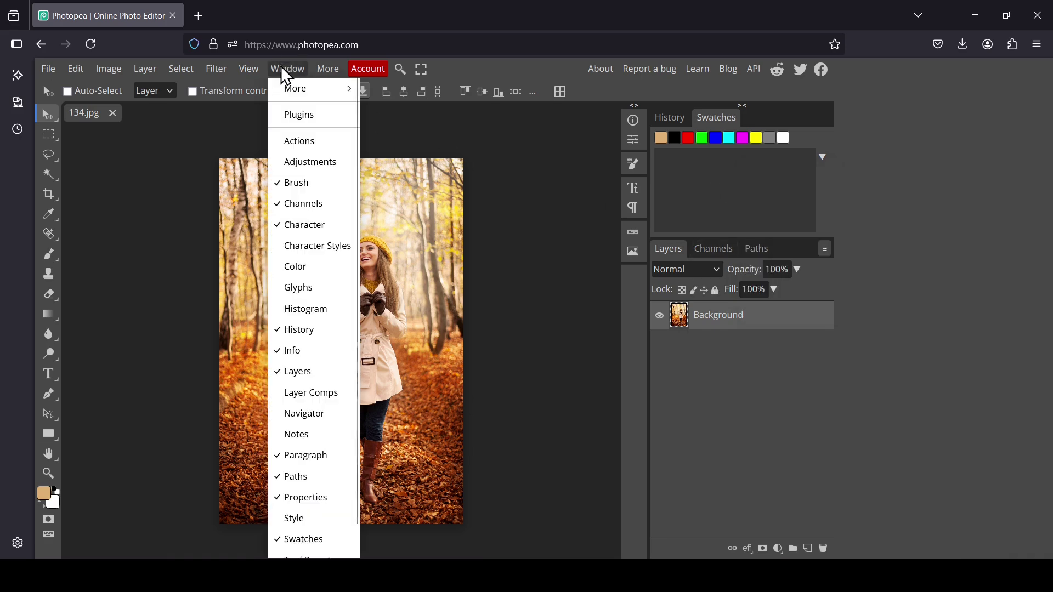
Search the plugin library for 'pal', install Adaptive Palette, confirm it under Installed, then close.
click(312, 119)
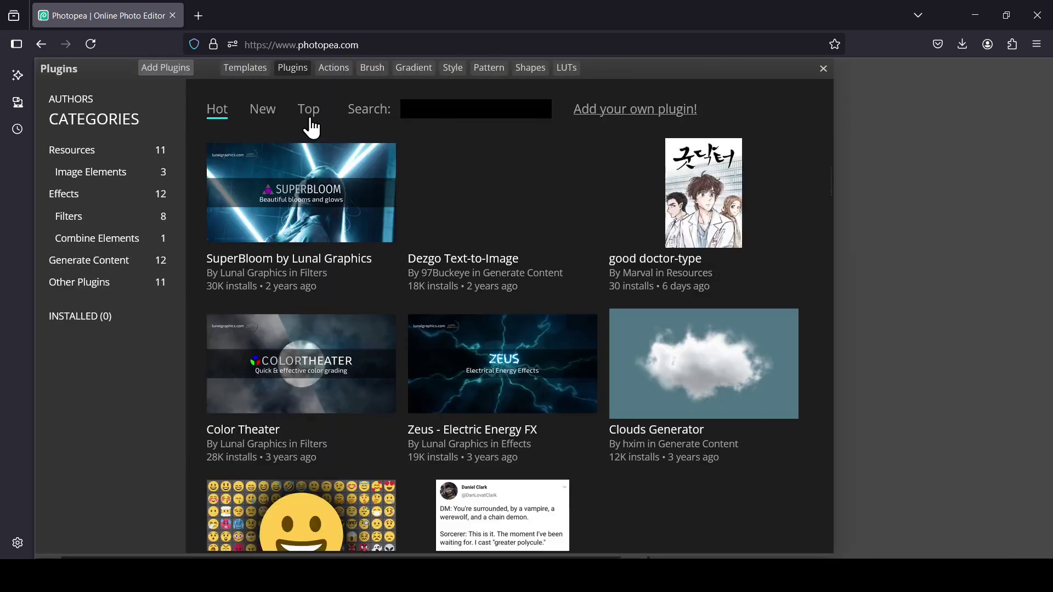
click(477, 109)
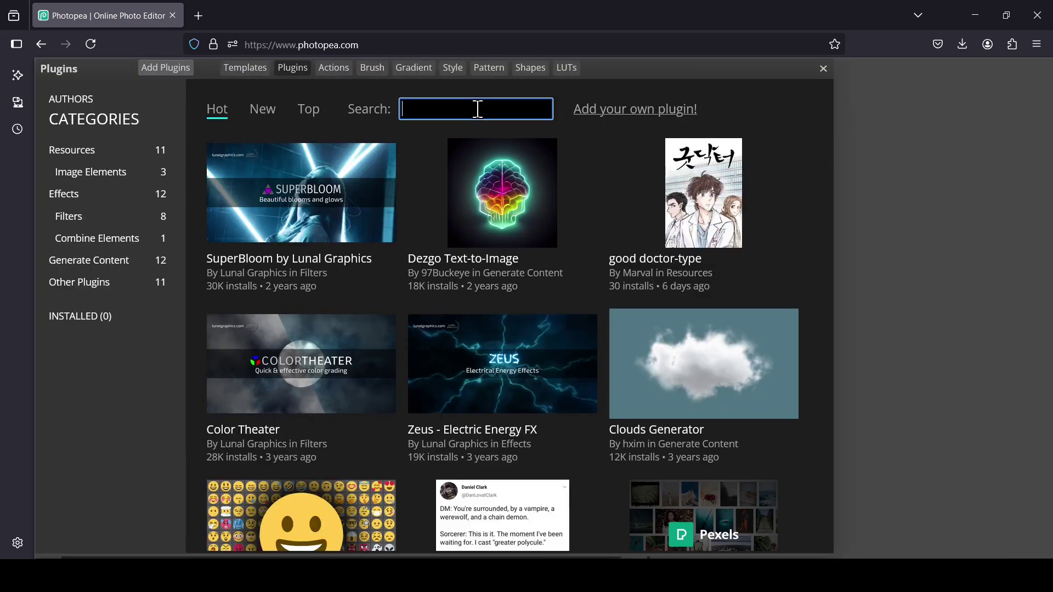
text(palet)
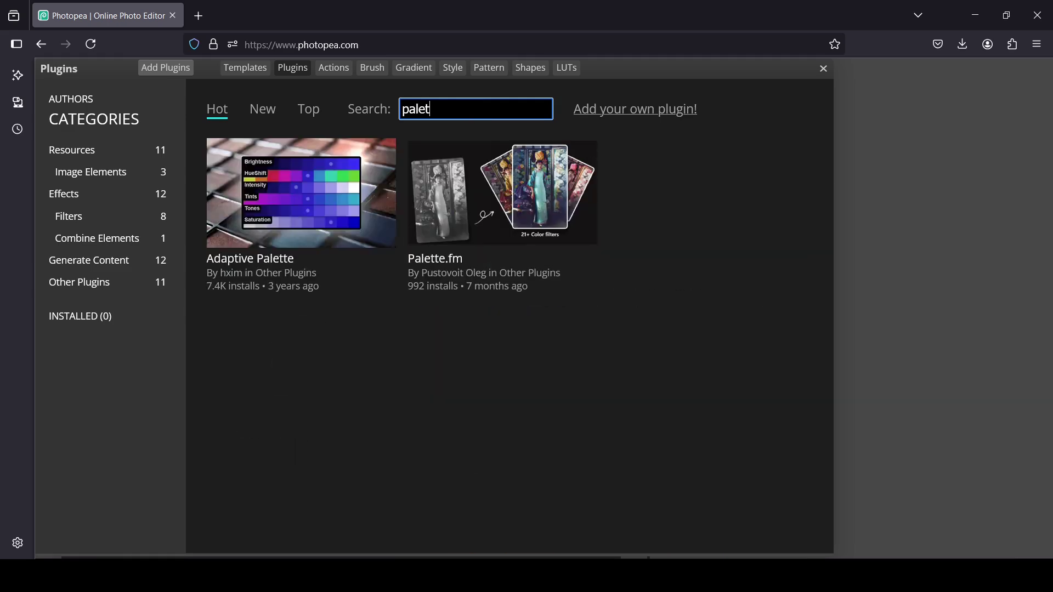
click(322, 197)
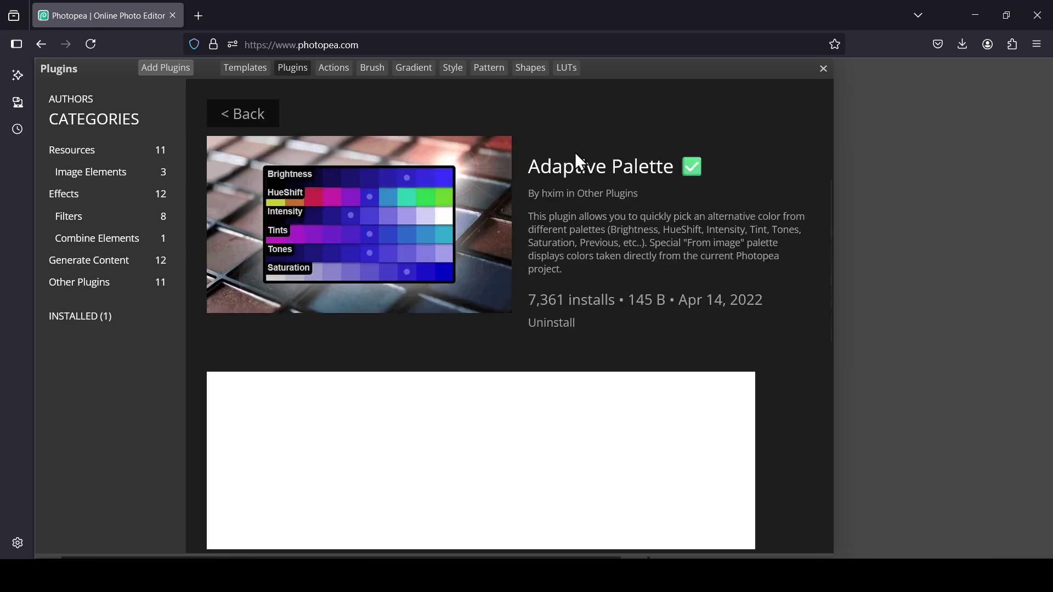
click(89, 323)
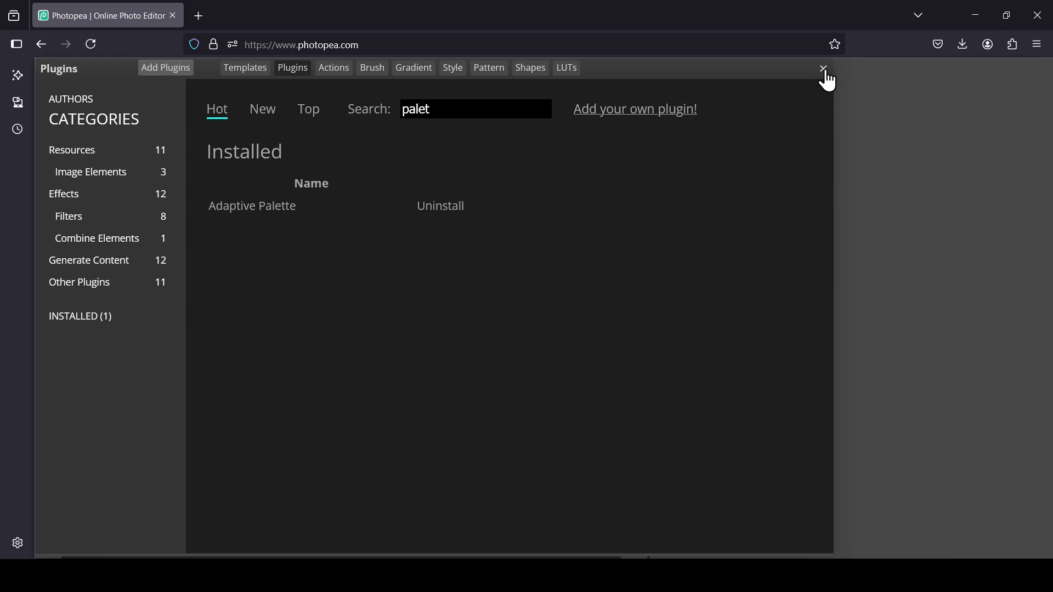
click(823, 69)
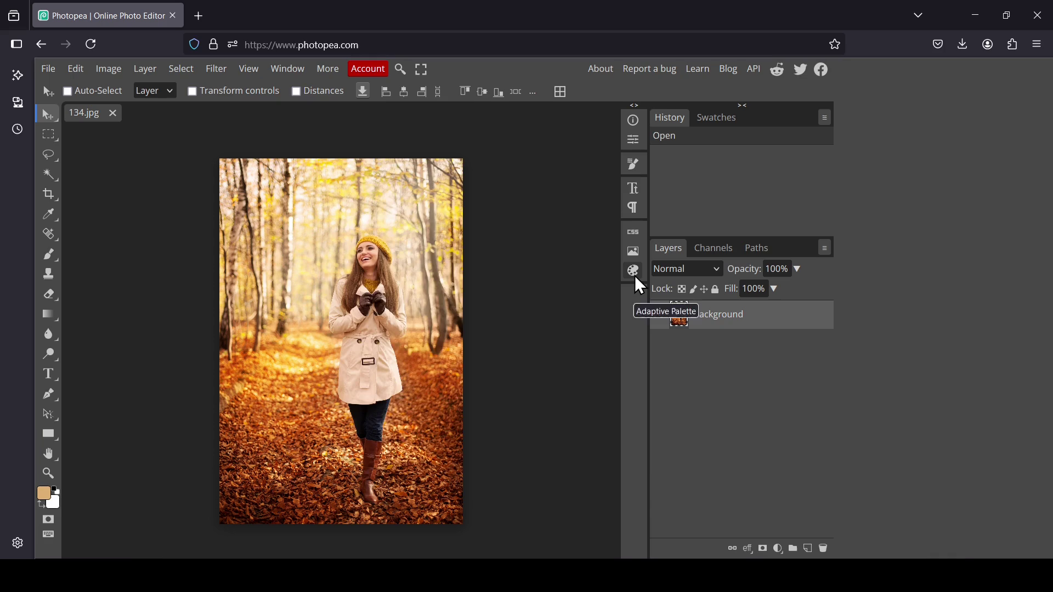
Open the Adaptive Palette panel and pan the photo left with the Hand tool.
click(634, 275)
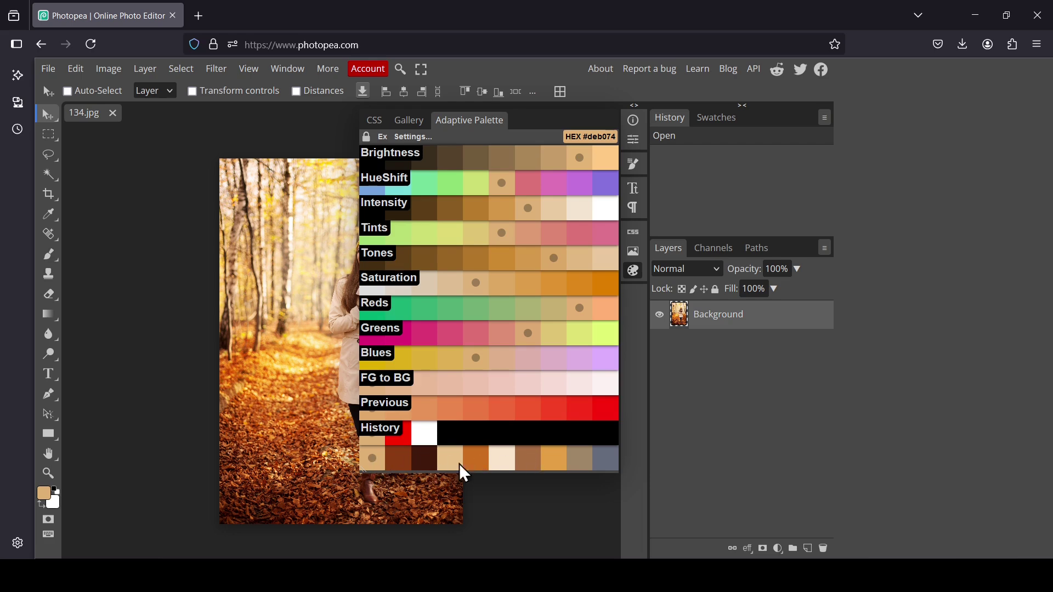
right_click(51, 458)
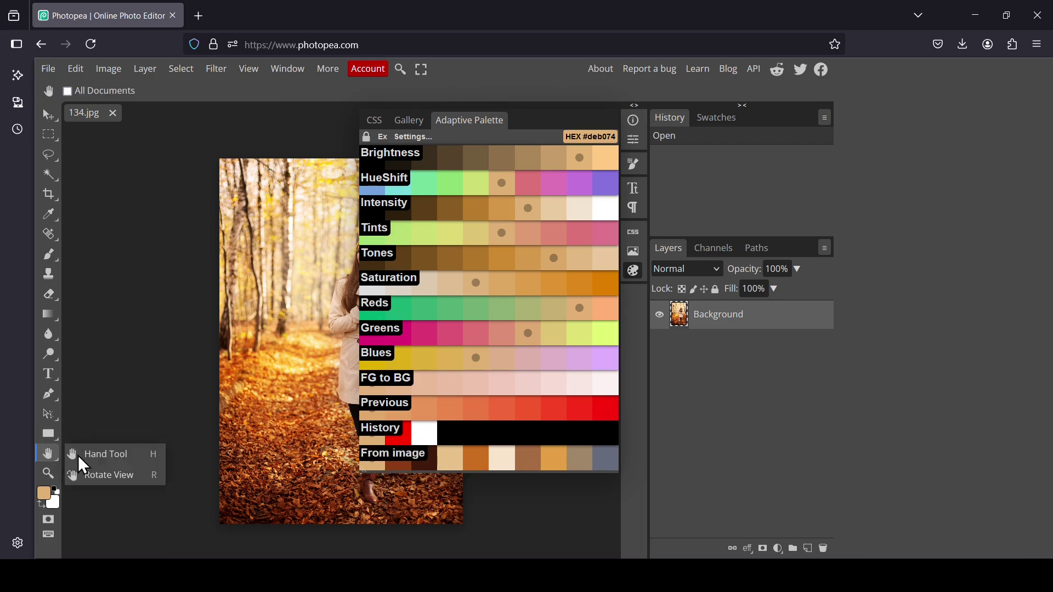
click(94, 461)
drag(285, 364, 167, 353)
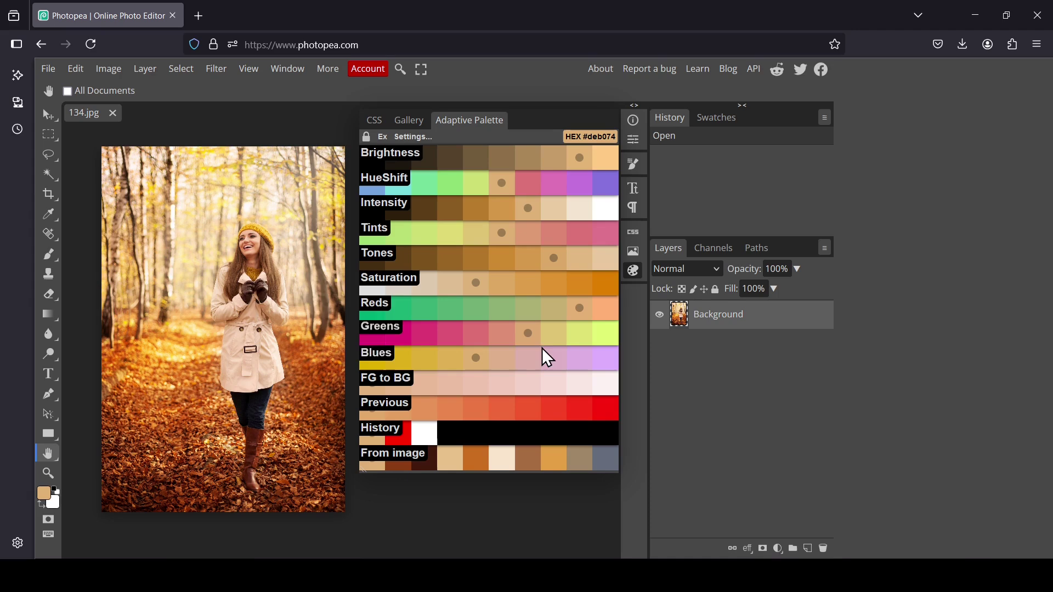
Try the rust foreground colour, settle on tan #deb074, and show the Swatches panel.
click(402, 460)
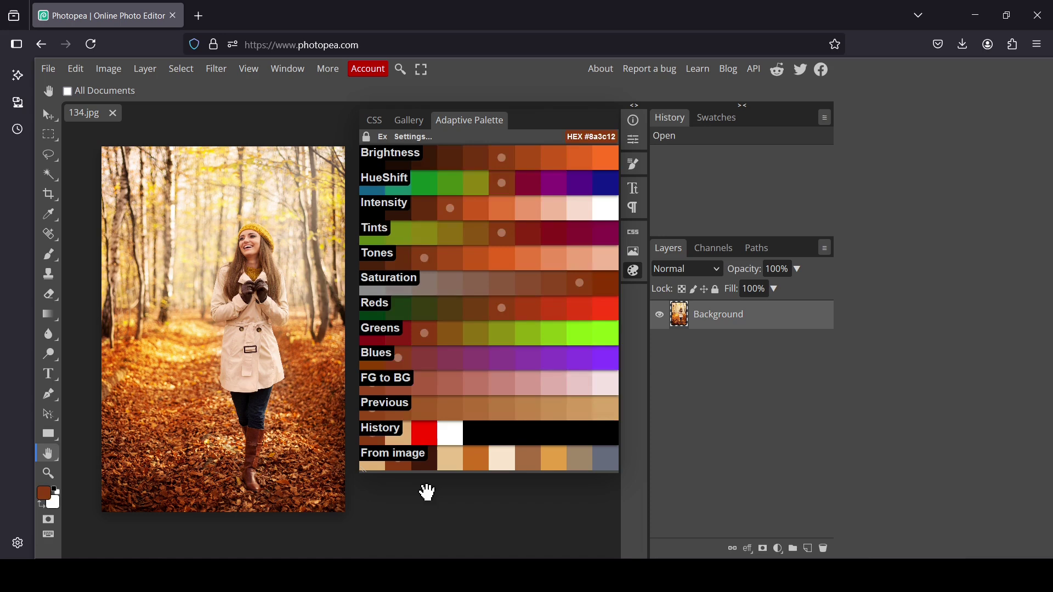
click(450, 460)
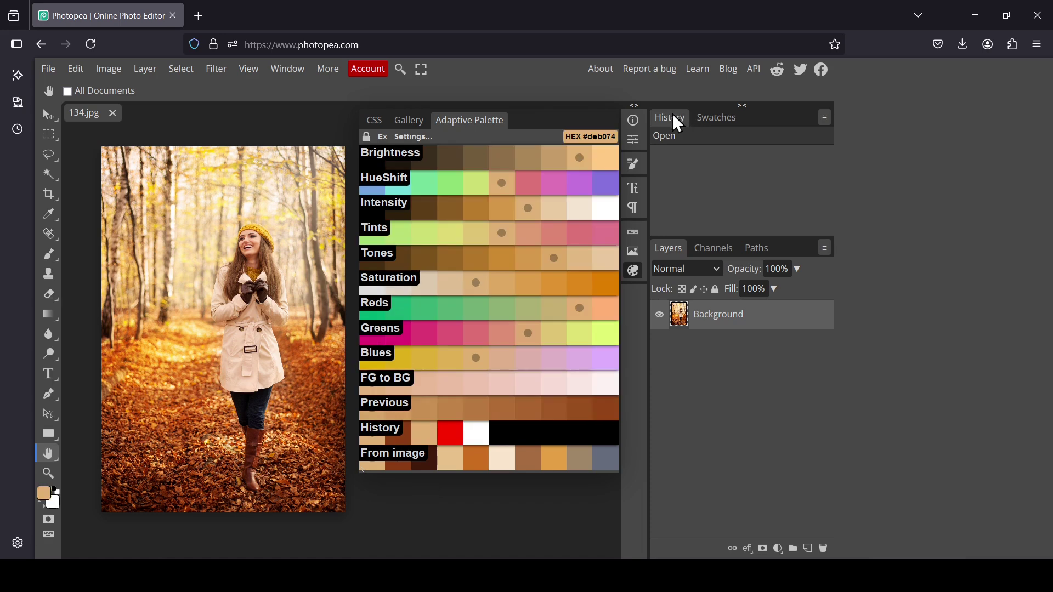
click(709, 120)
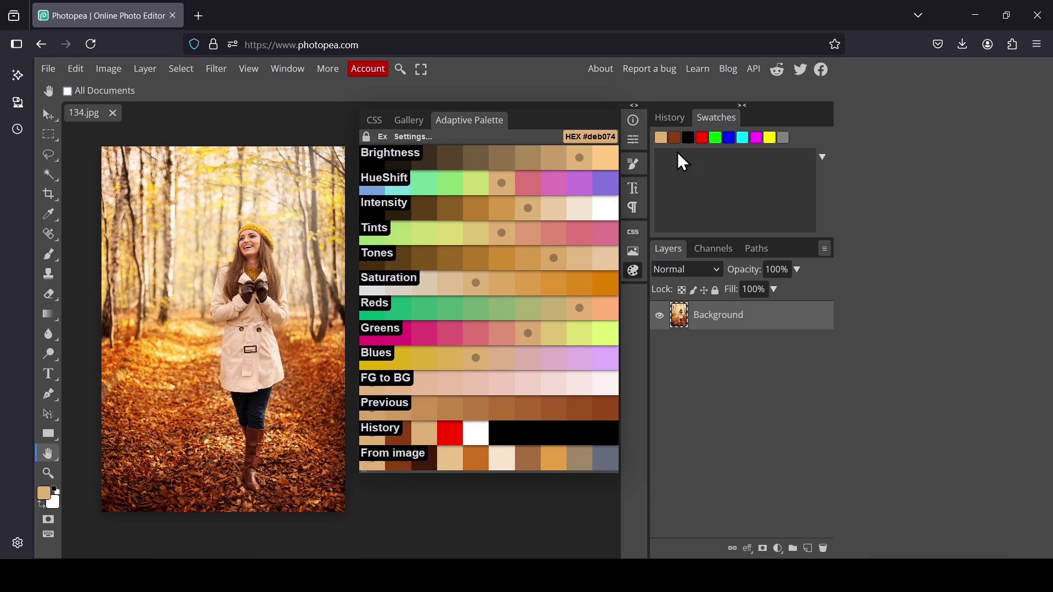
Save the tan foreground and the rust #8a3c12 as new swatches with default names.
click(825, 158)
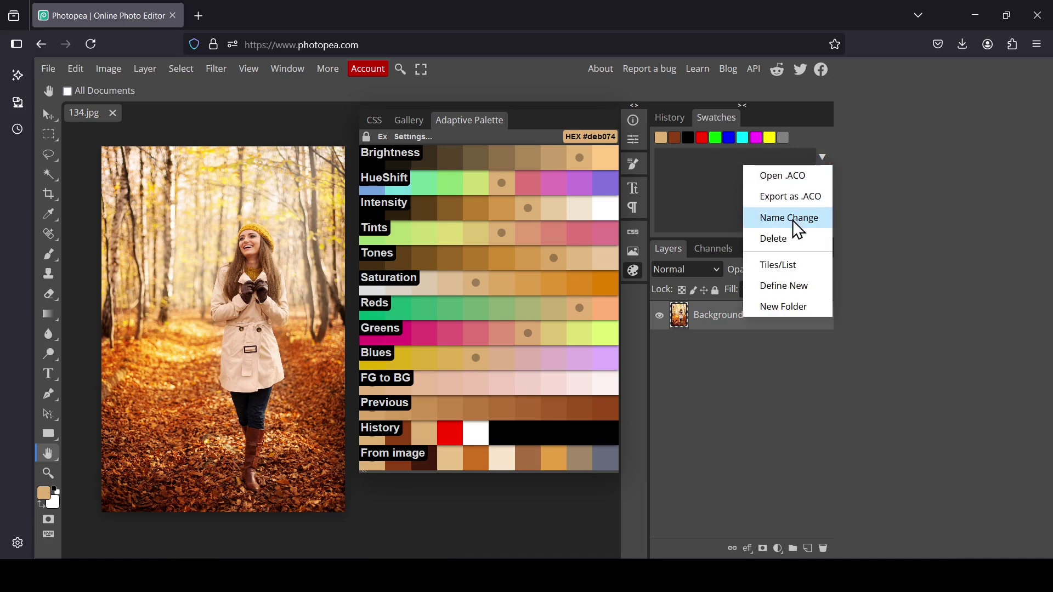
click(795, 287)
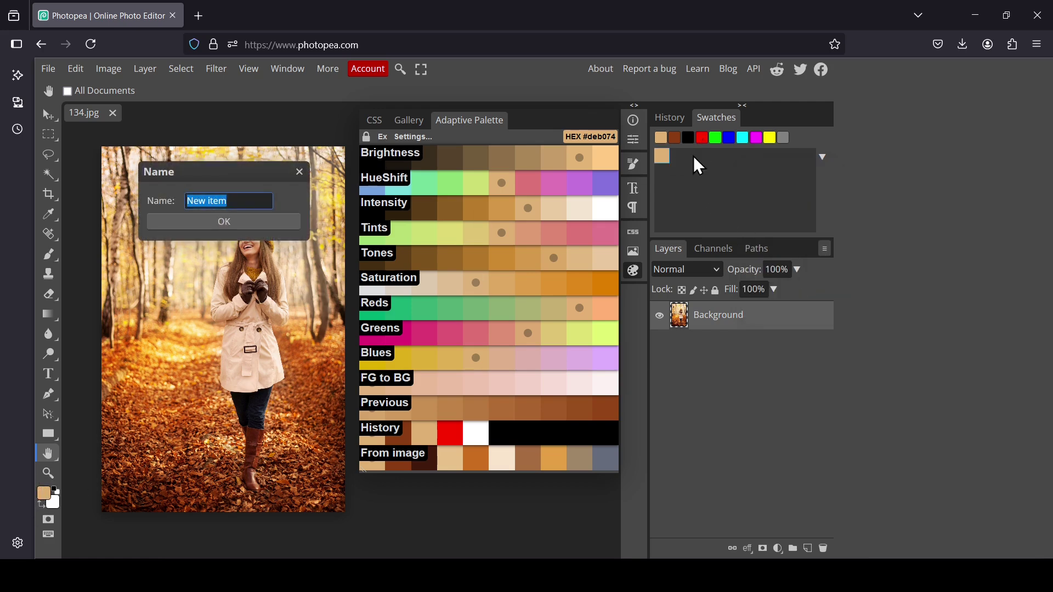
click(279, 218)
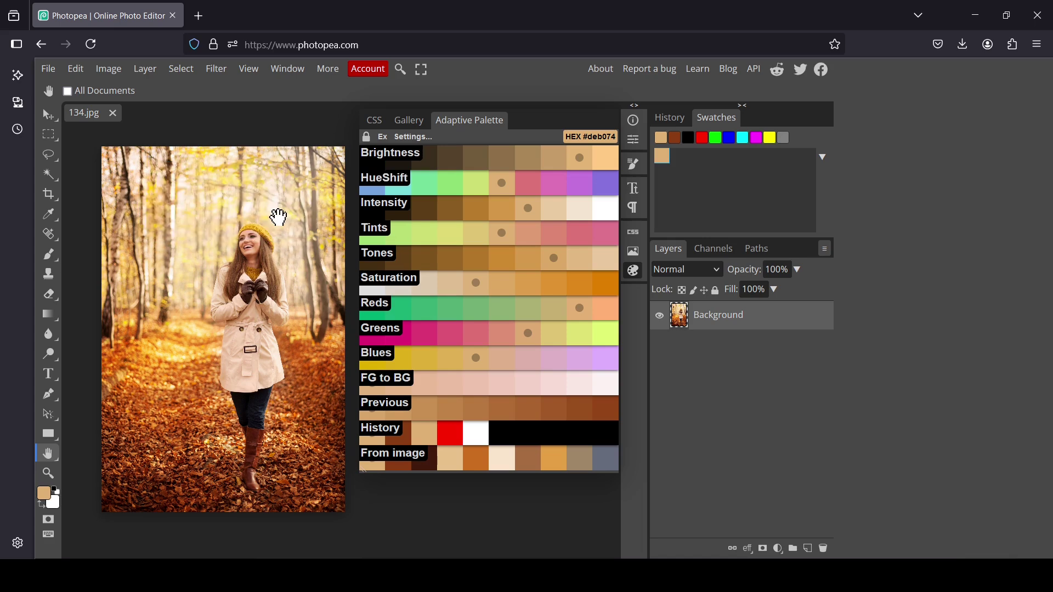
click(396, 464)
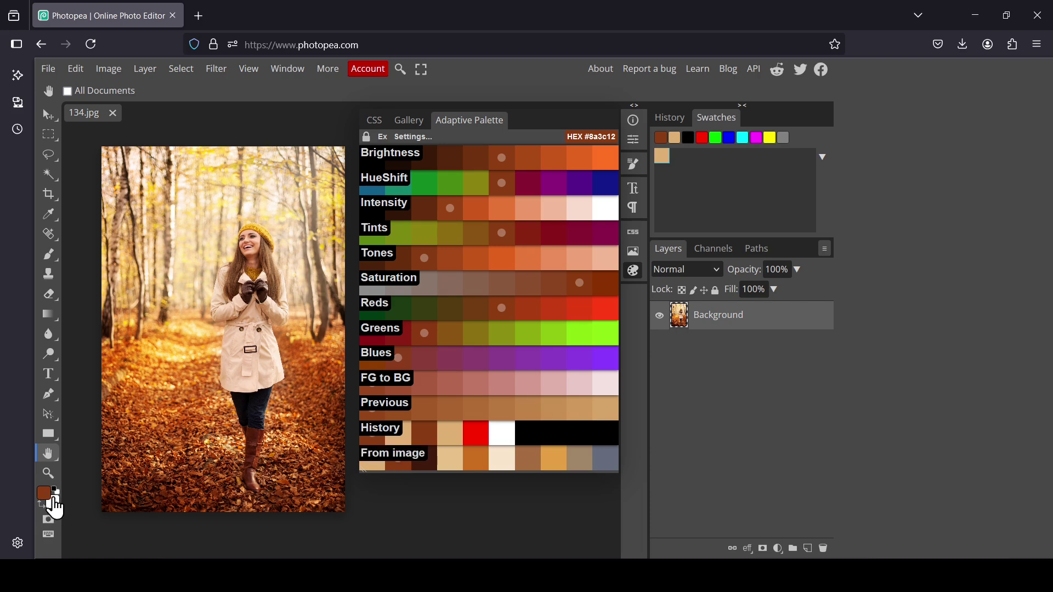
click(823, 157)
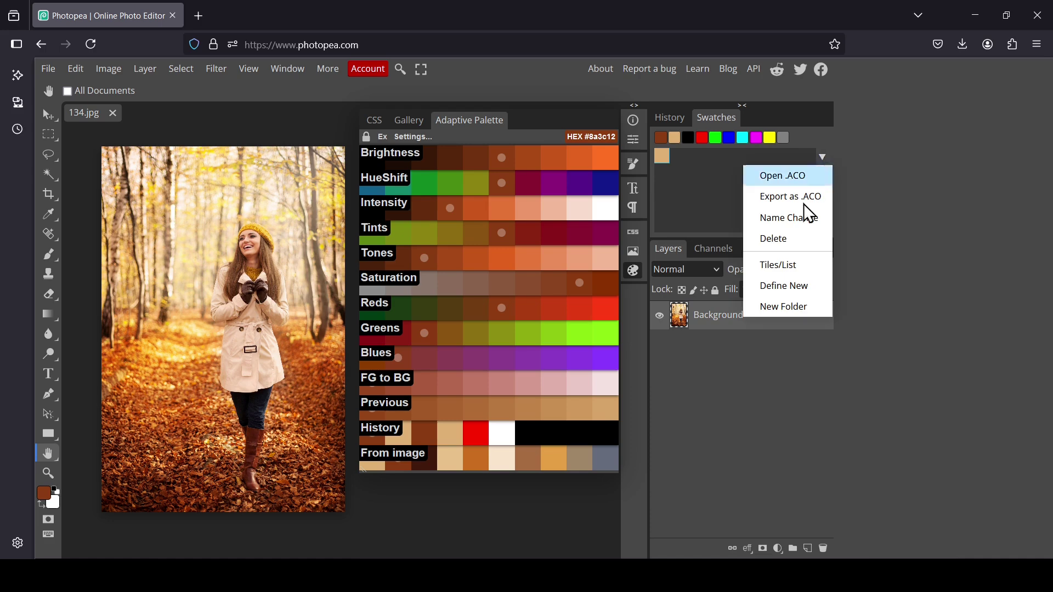
click(787, 282)
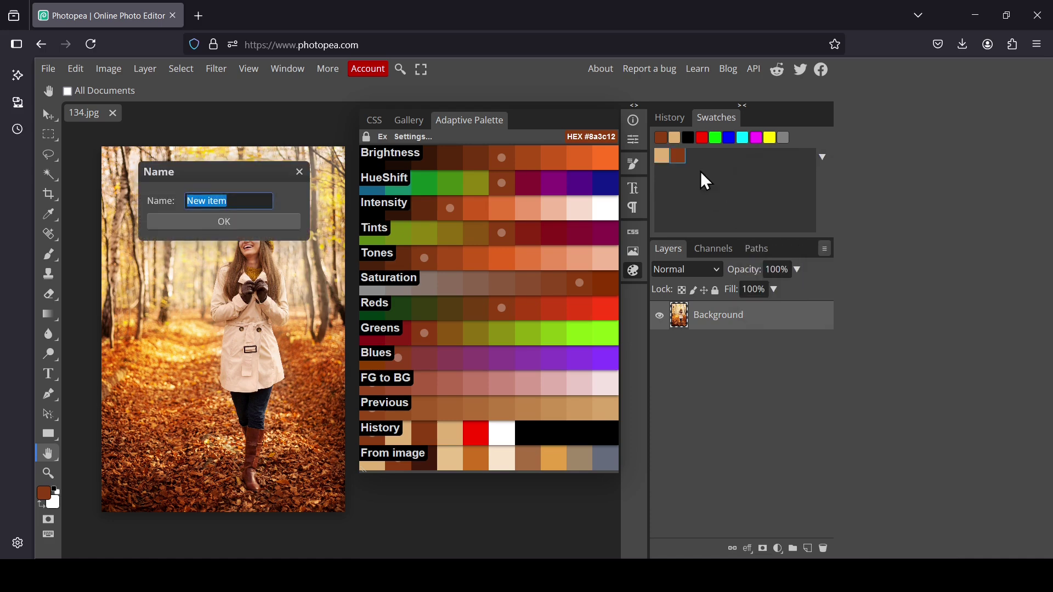
click(239, 230)
Add dark brown #41190b from the photo as a new swatch.
click(426, 458)
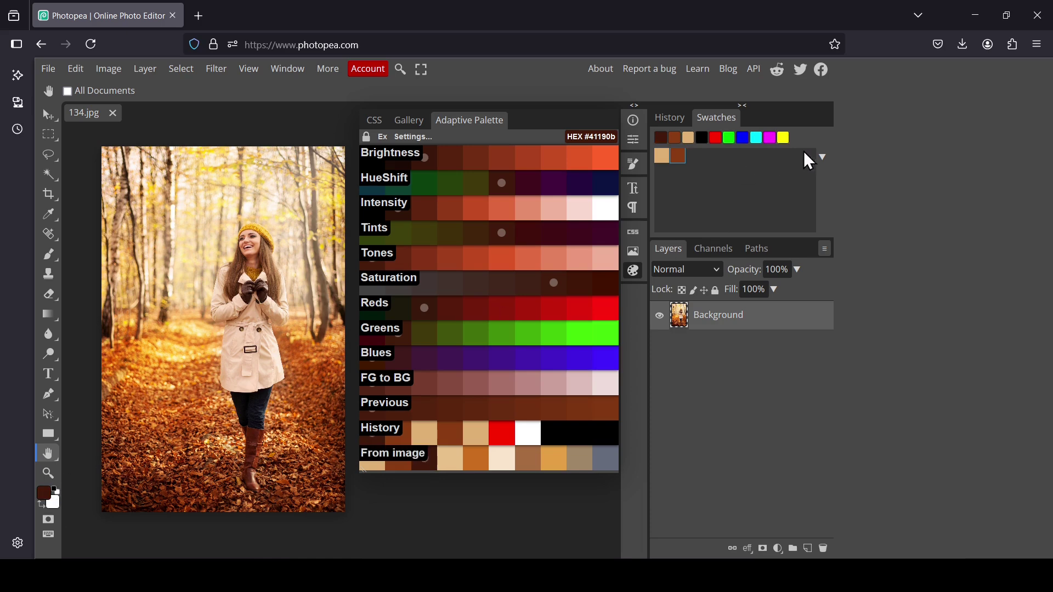
click(822, 157)
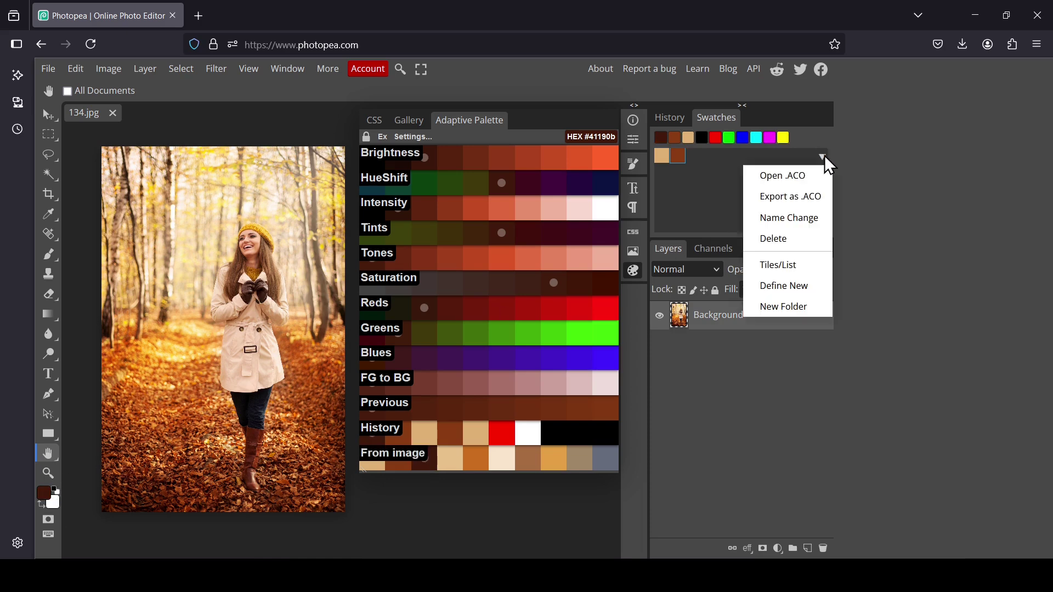
click(788, 287)
key(Return)
Make the light tan image colour #e9c28b the foreground.
click(822, 158)
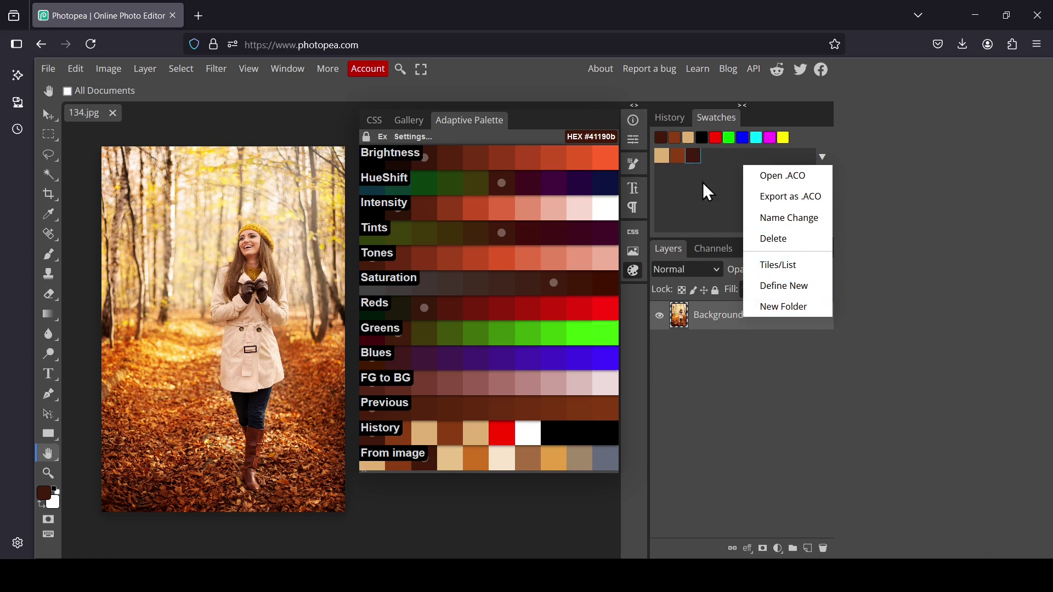
click(721, 189)
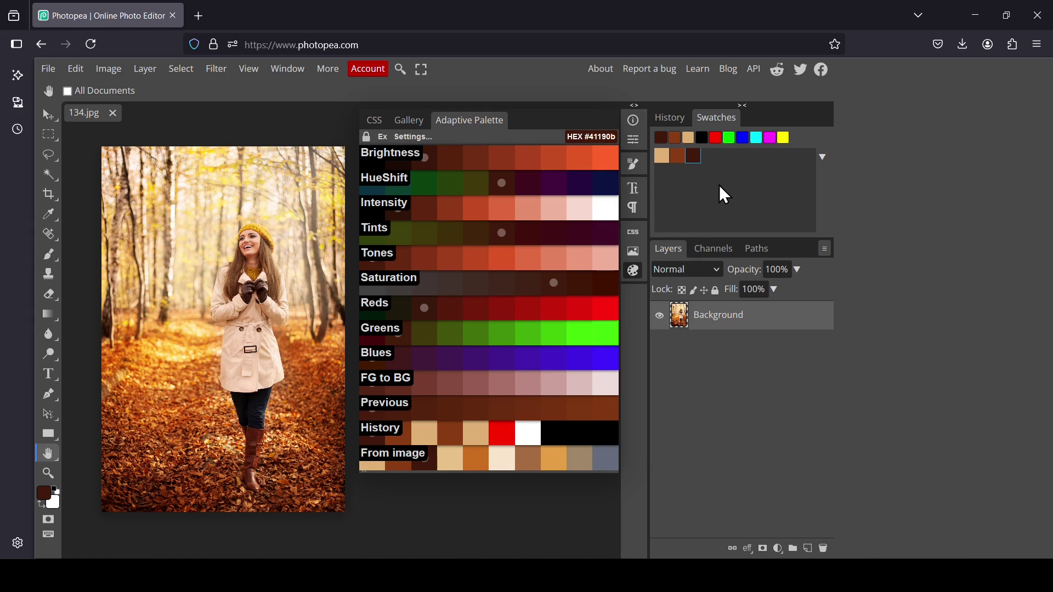
click(454, 466)
click(821, 157)
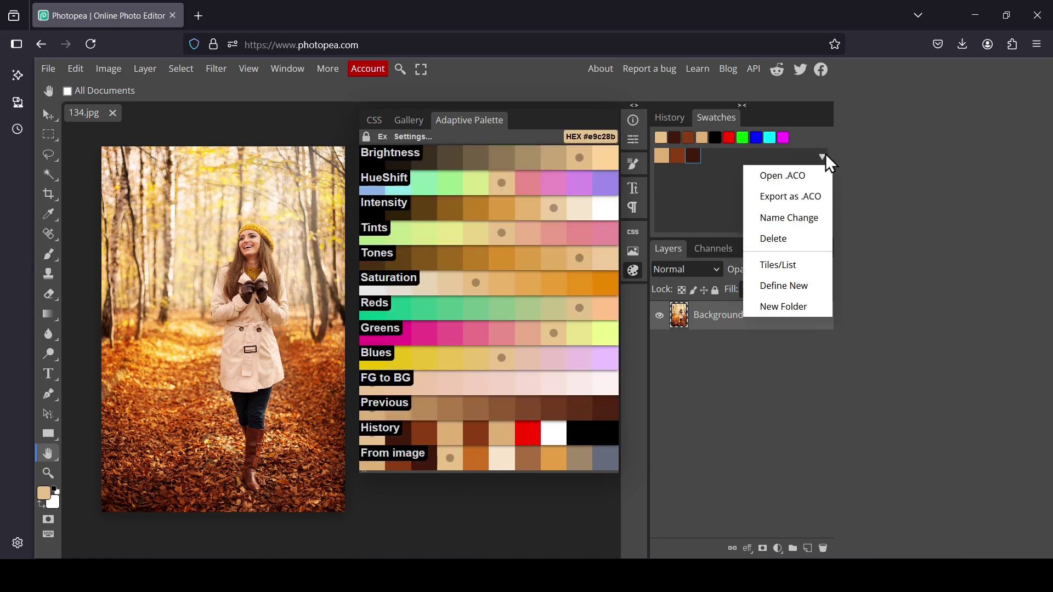
Add the light tan and a sampled orange as new swatches.
click(799, 293)
click(289, 235)
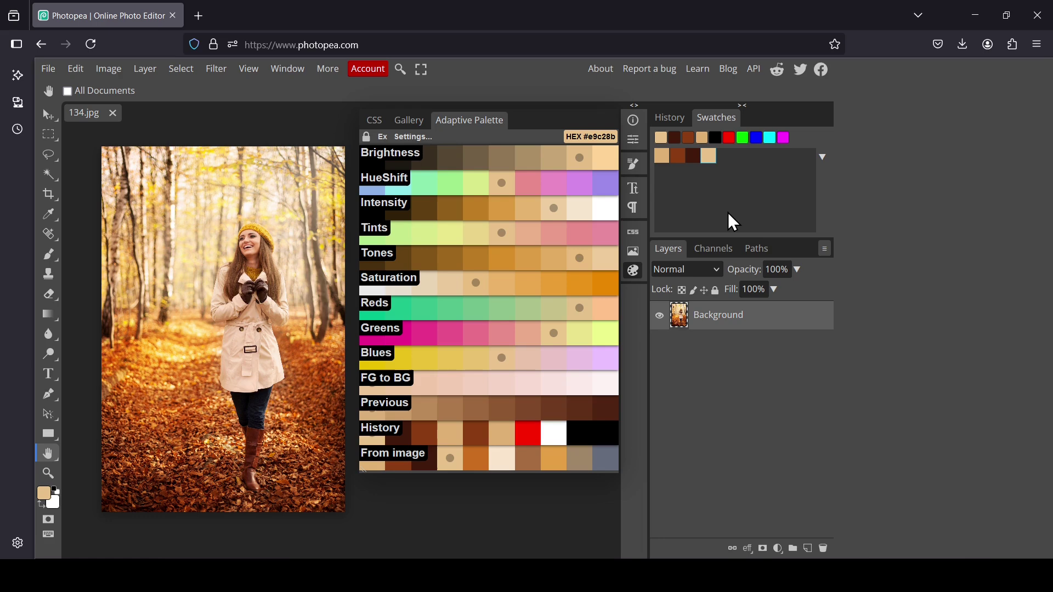
click(475, 459)
click(822, 156)
click(774, 286)
click(289, 235)
Sample cream, brown and blue-grey #646c7c from the image and save each as a swatch.
click(500, 463)
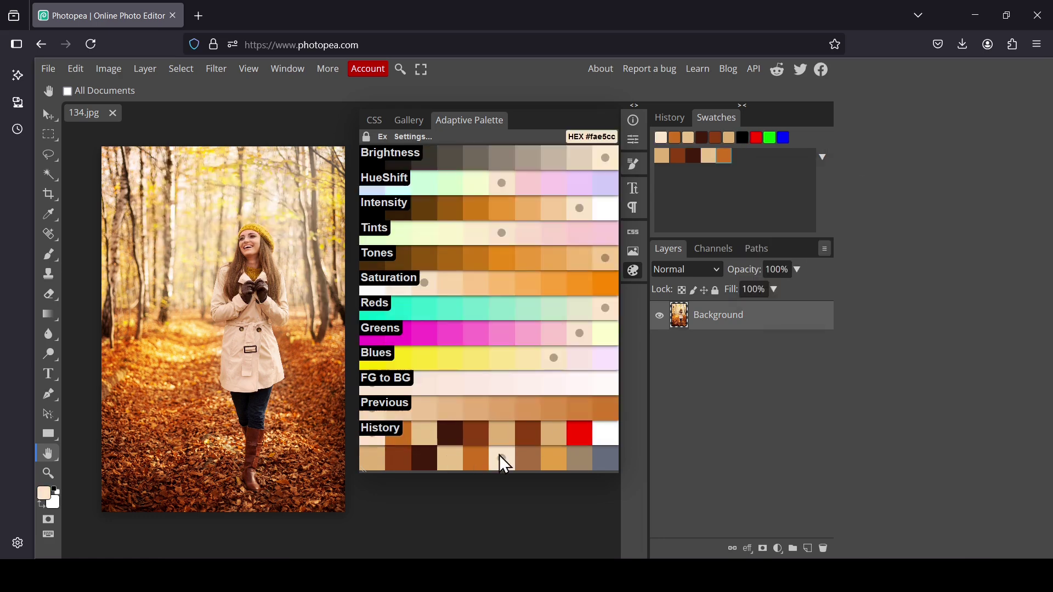
click(528, 461)
click(570, 452)
click(605, 458)
click(822, 157)
click(799, 293)
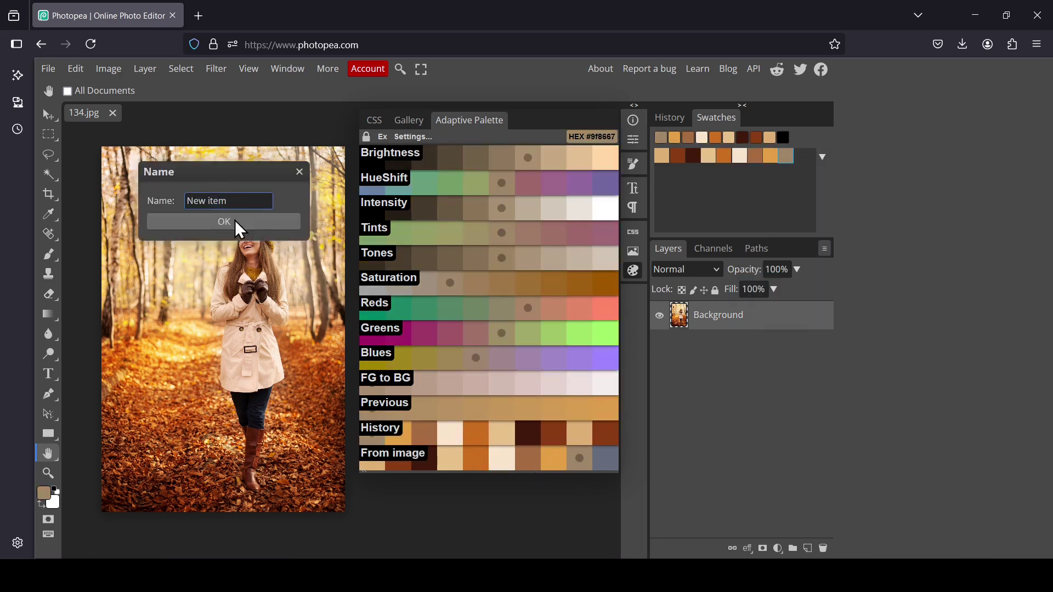
click(289, 234)
click(822, 157)
click(721, 214)
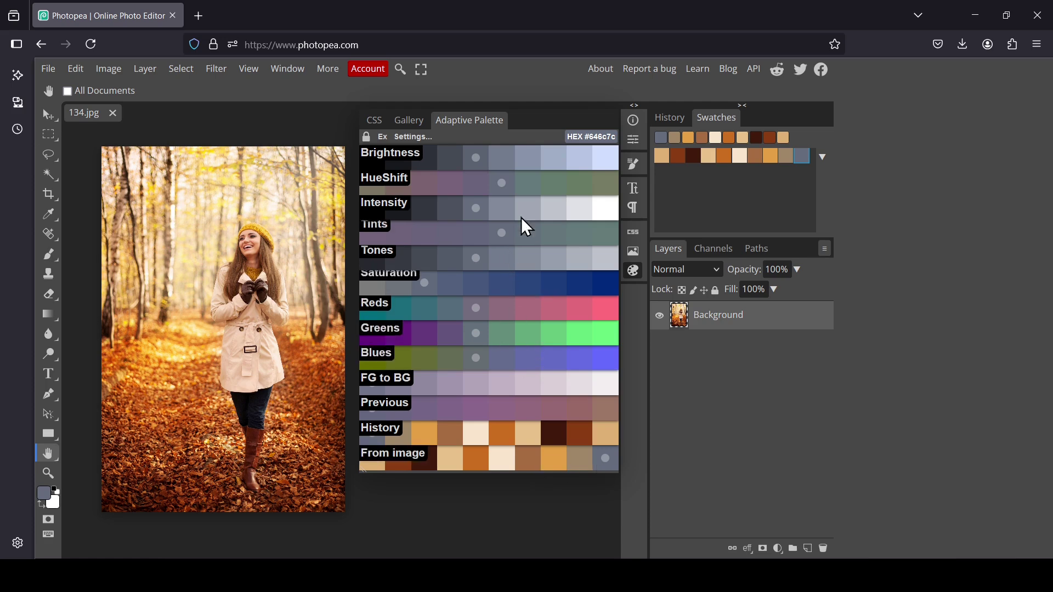
Add then delete a stray blue swatch, and make tan #deb074 the foreground.
click(503, 284)
click(822, 158)
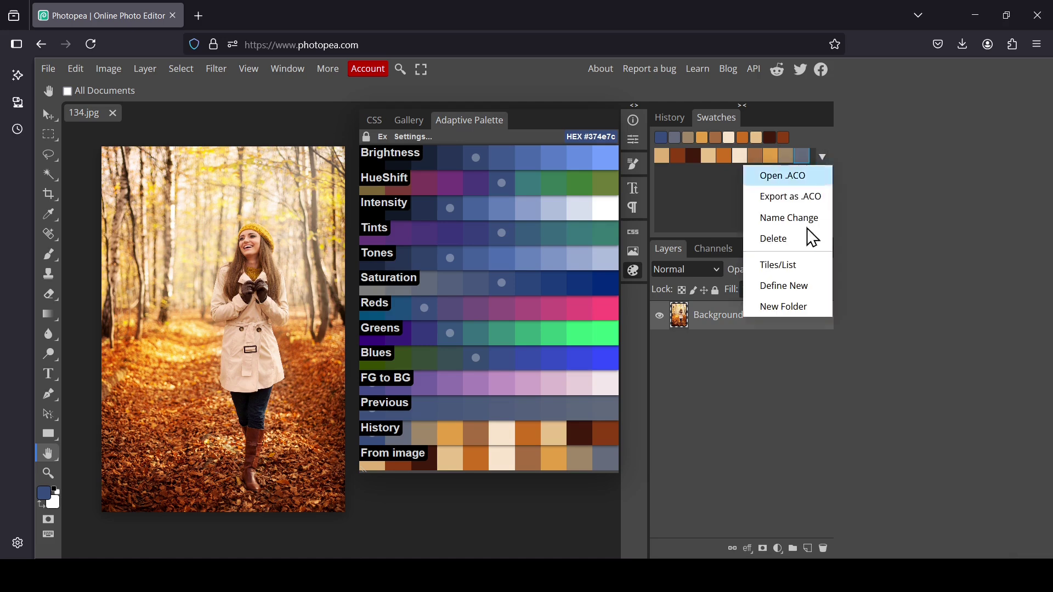
click(800, 285)
key(Return)
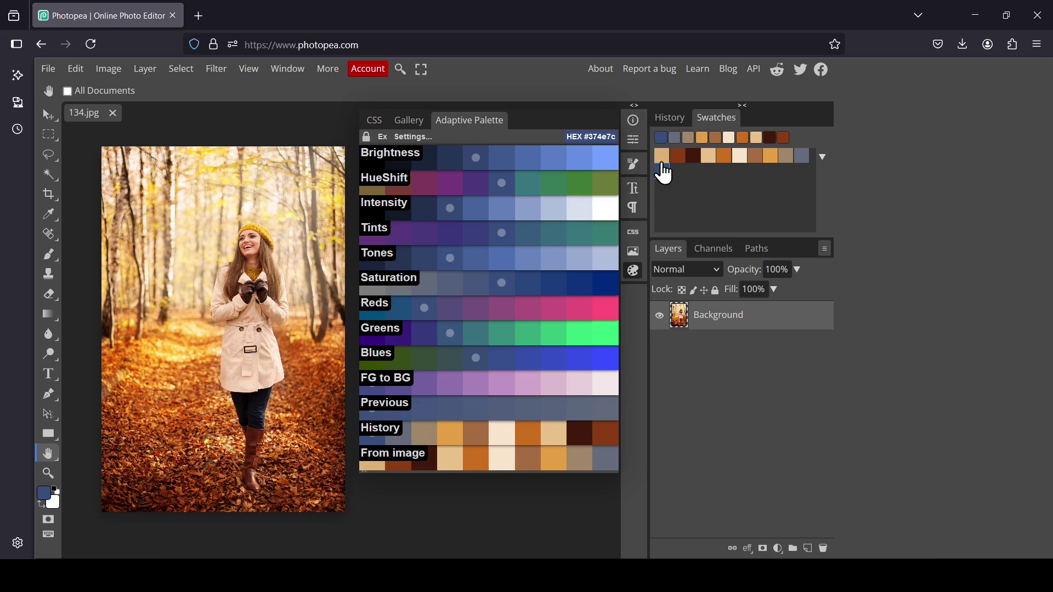
click(822, 159)
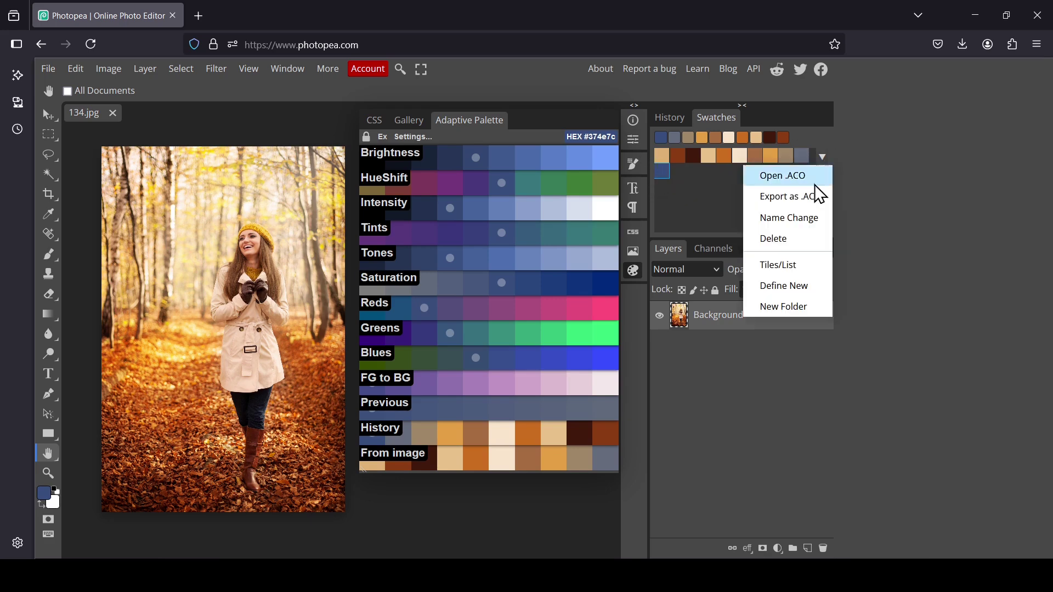
click(810, 242)
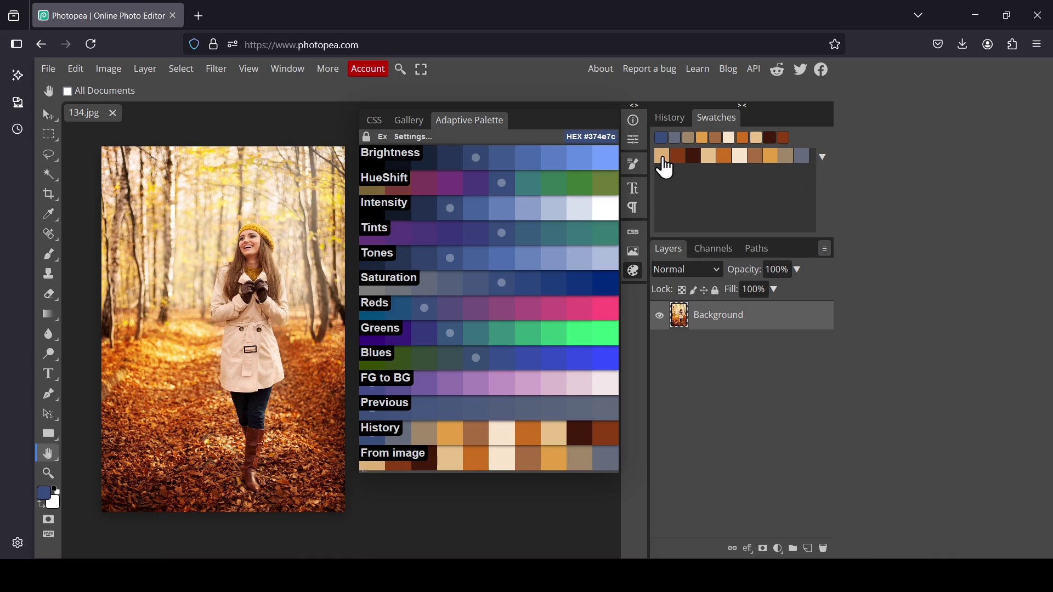
click(663, 159)
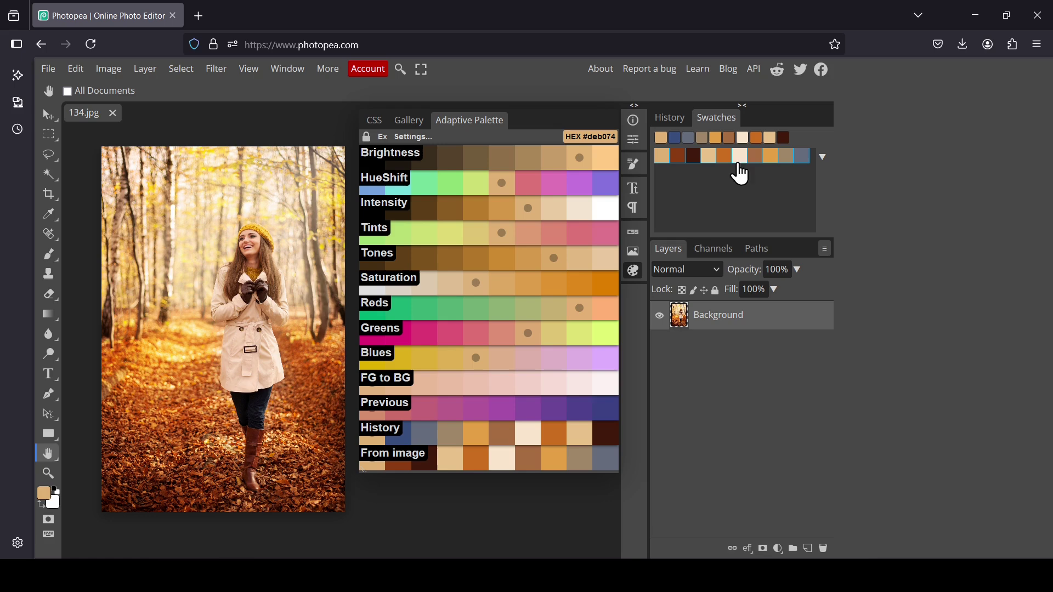
Export the custom swatches as an .ACO file.
click(822, 157)
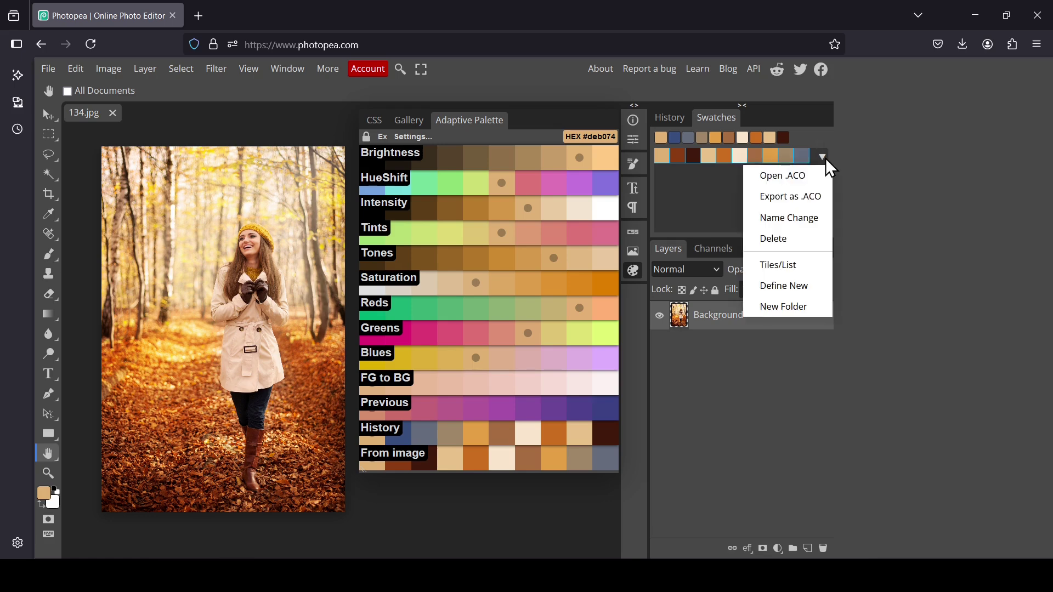
click(775, 205)
click(716, 381)
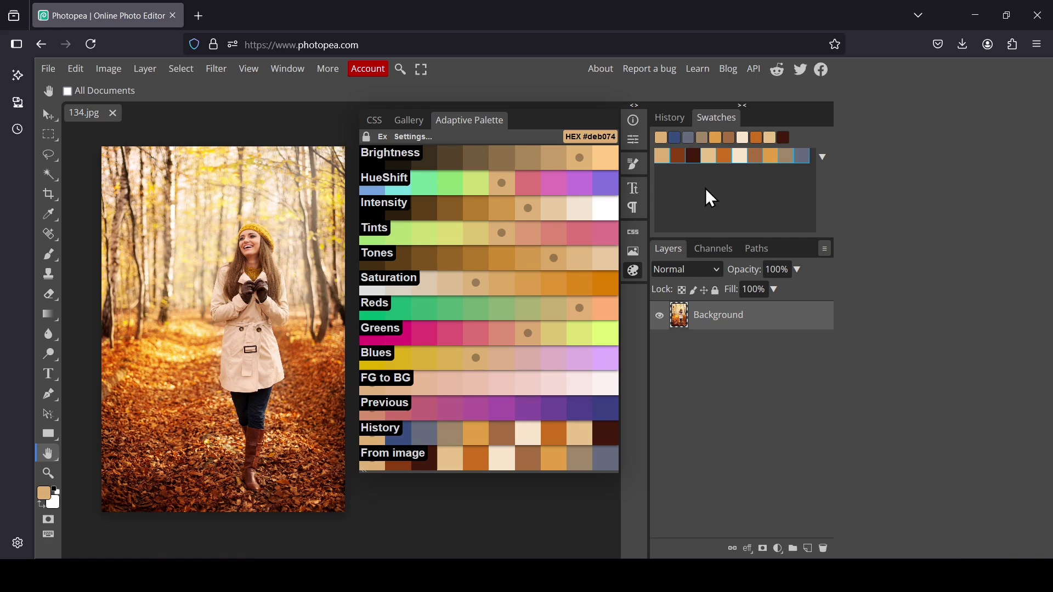
Delete the custom photo-derived swatch row from the Swatches panel.
click(823, 157)
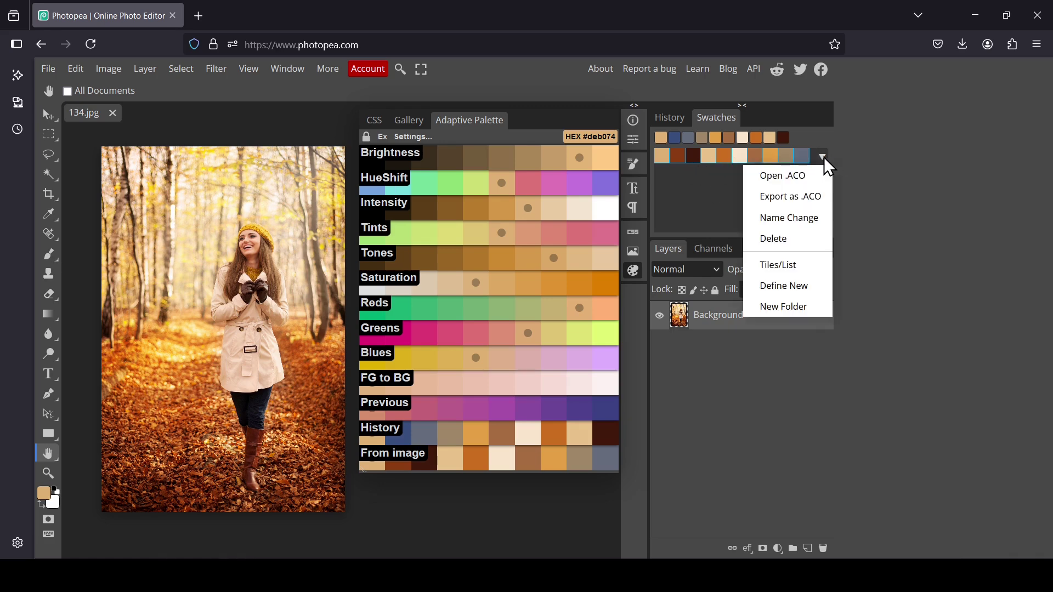
click(782, 246)
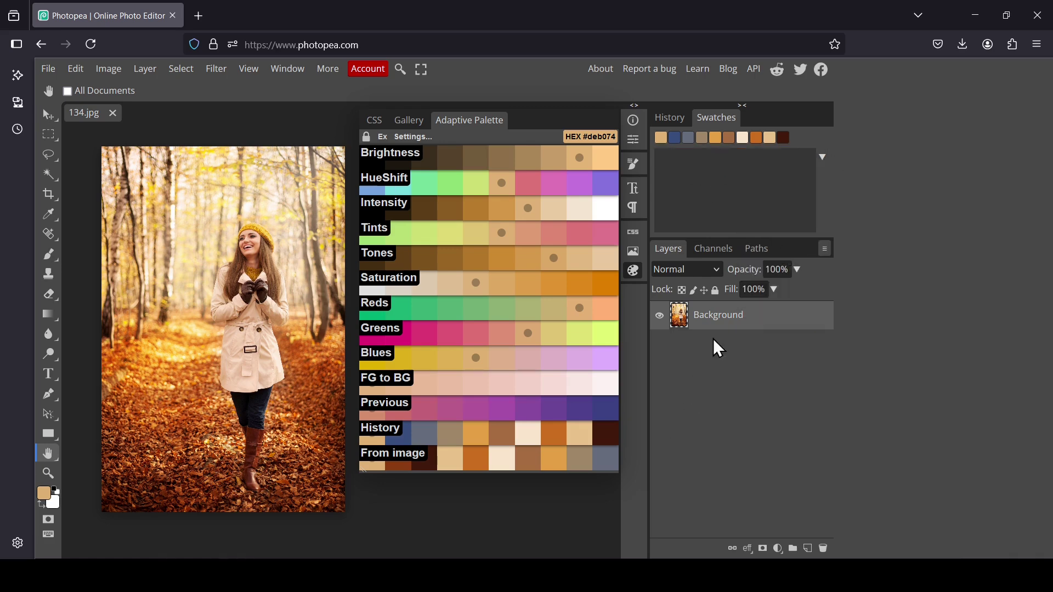
click(823, 158)
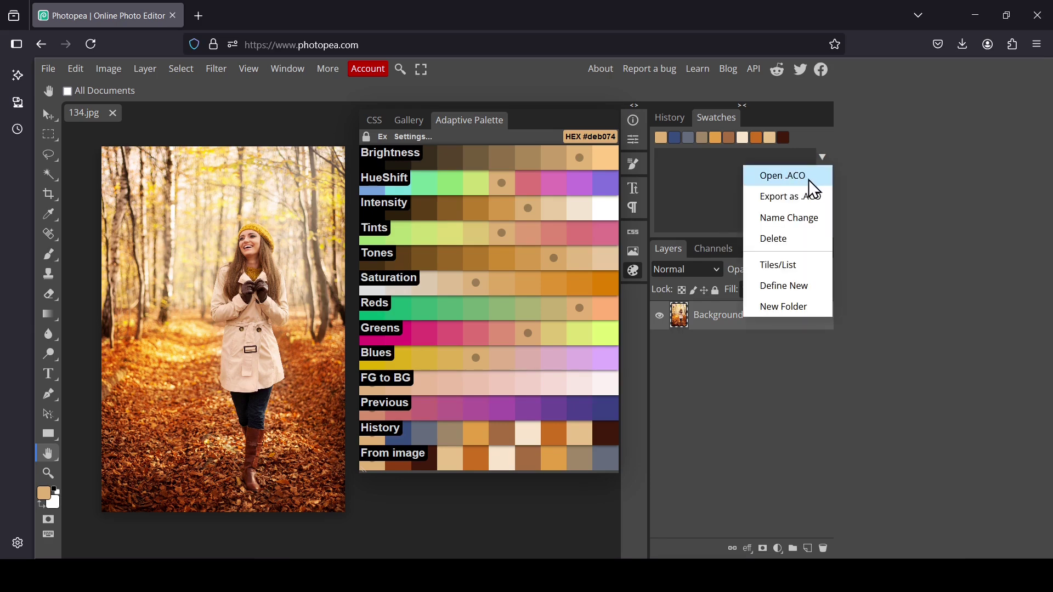
Load swatches(2).aco through Open .ACO into the Swatches panel.
click(817, 179)
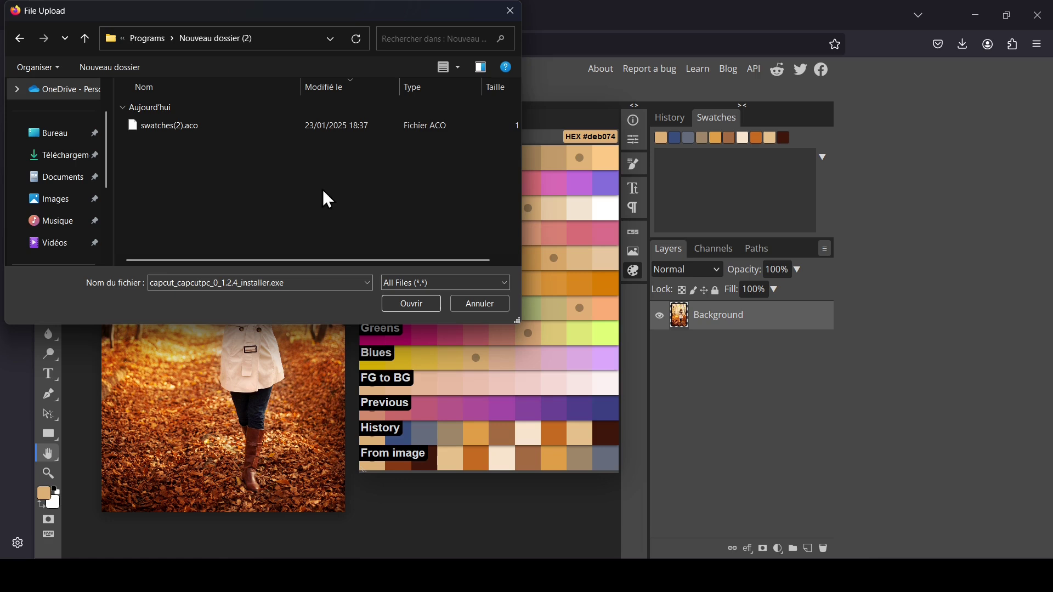
click(216, 125)
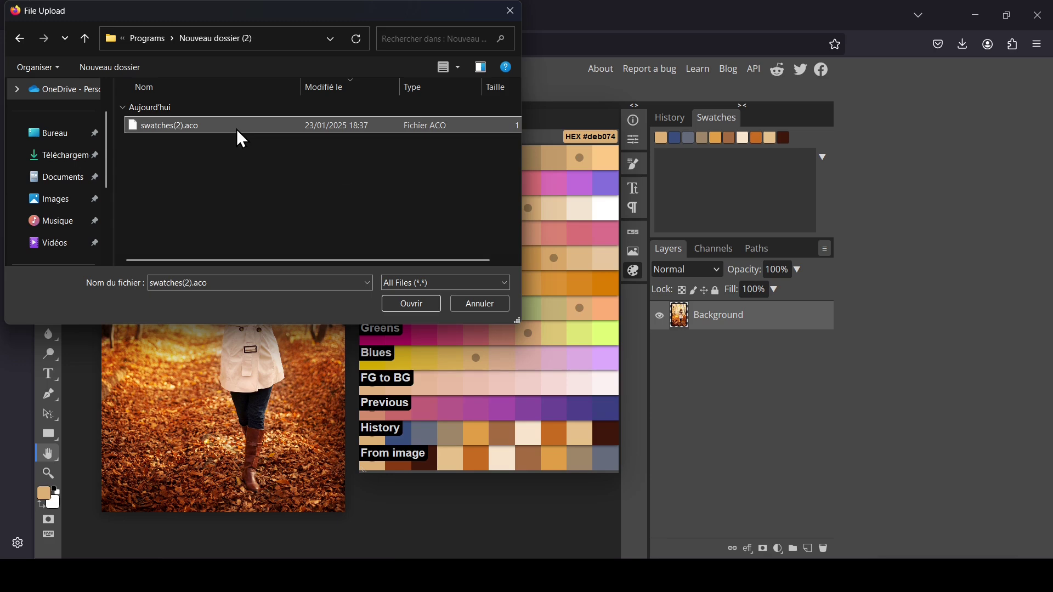
double_click(237, 131)
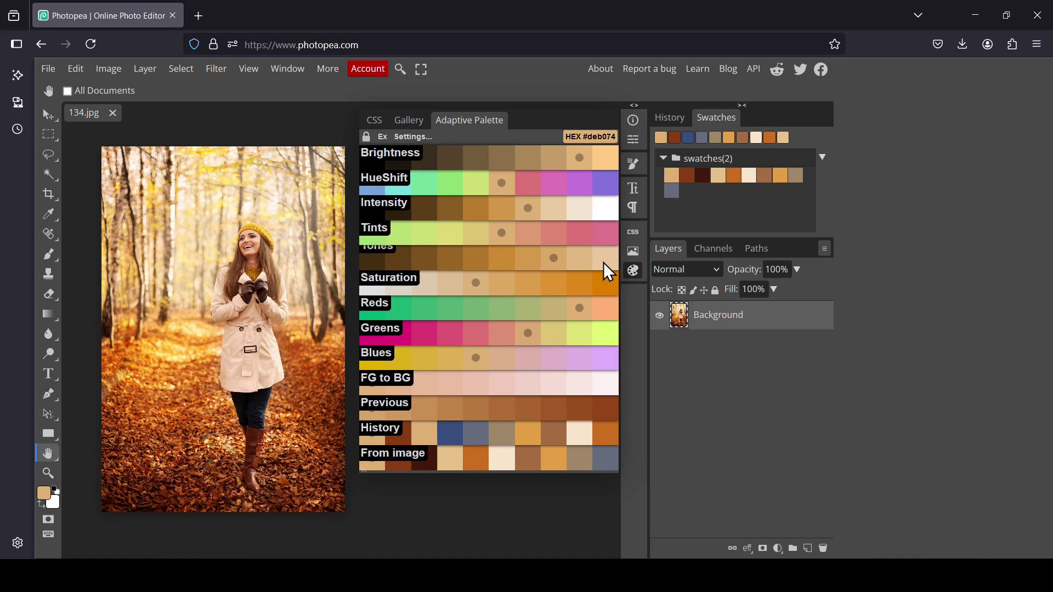
In Adaptive Palette, pick #e9c28b, orange #e4a045, then tan #deb074 as foreground.
click(633, 274)
click(455, 458)
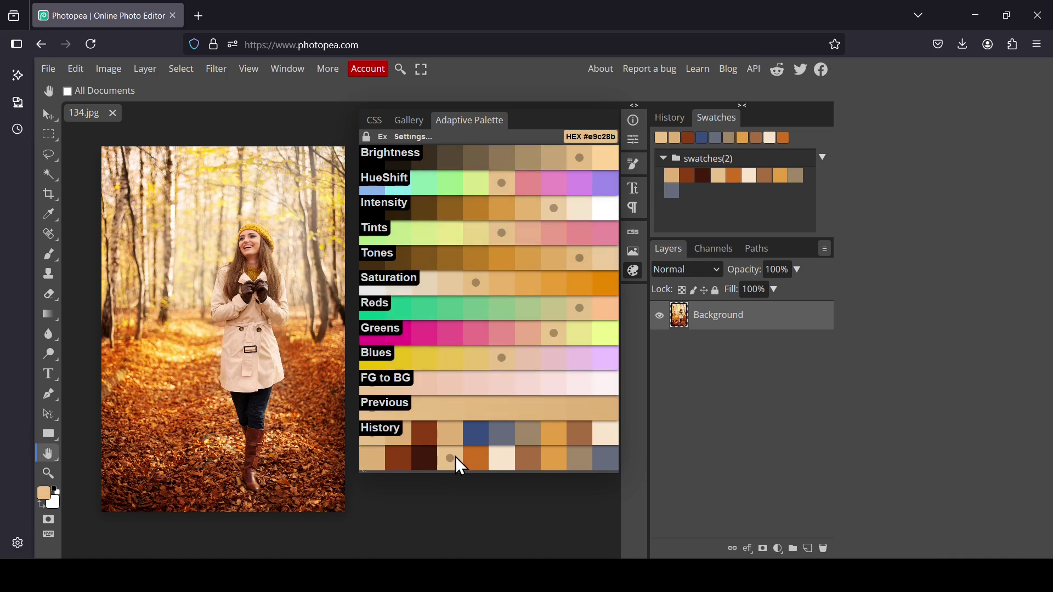
click(554, 461)
click(554, 462)
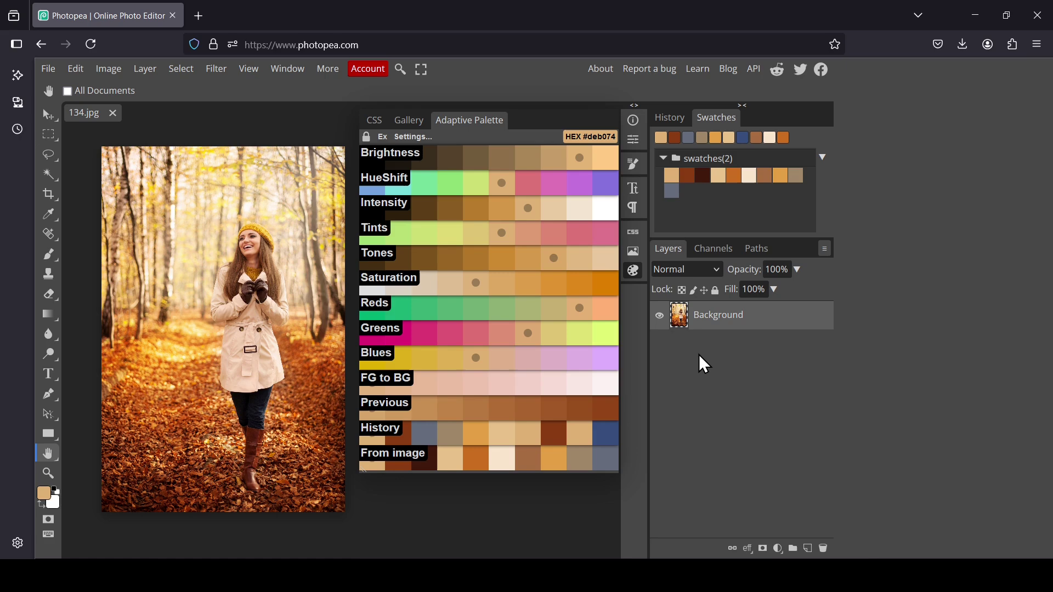